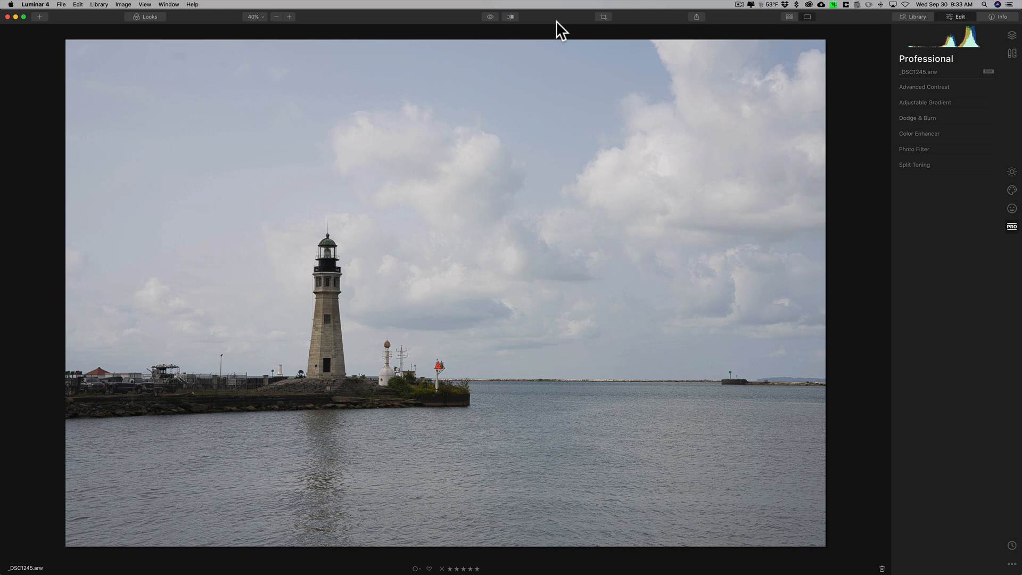
- Preview the Landscape looks, apply Warm Sunset to the lighthouse photo, and reduce its strength to about half
{"action": "left_click", "coordinate": [151, 37]}
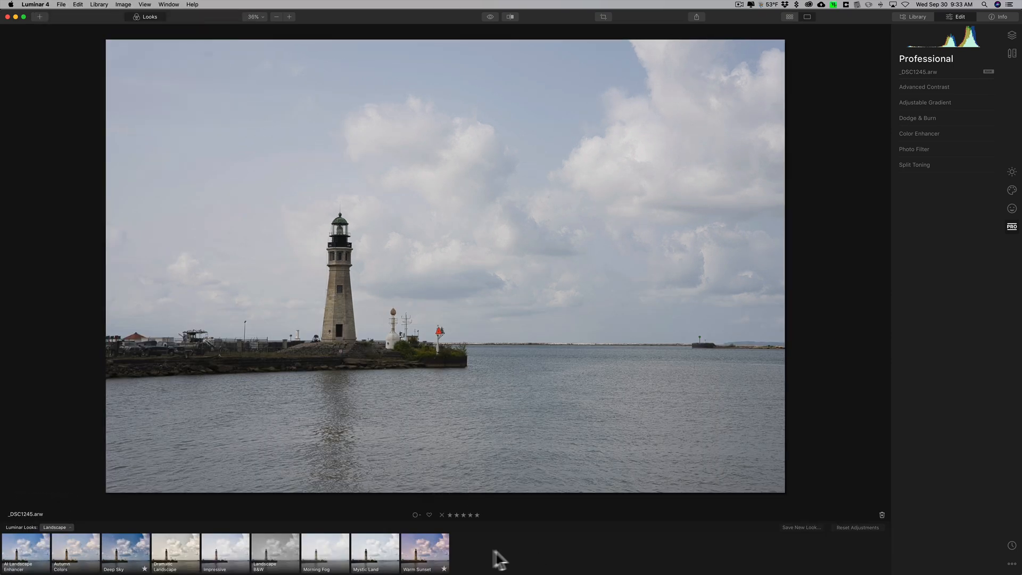
{"action": "left_click", "coordinate": [439, 559]}
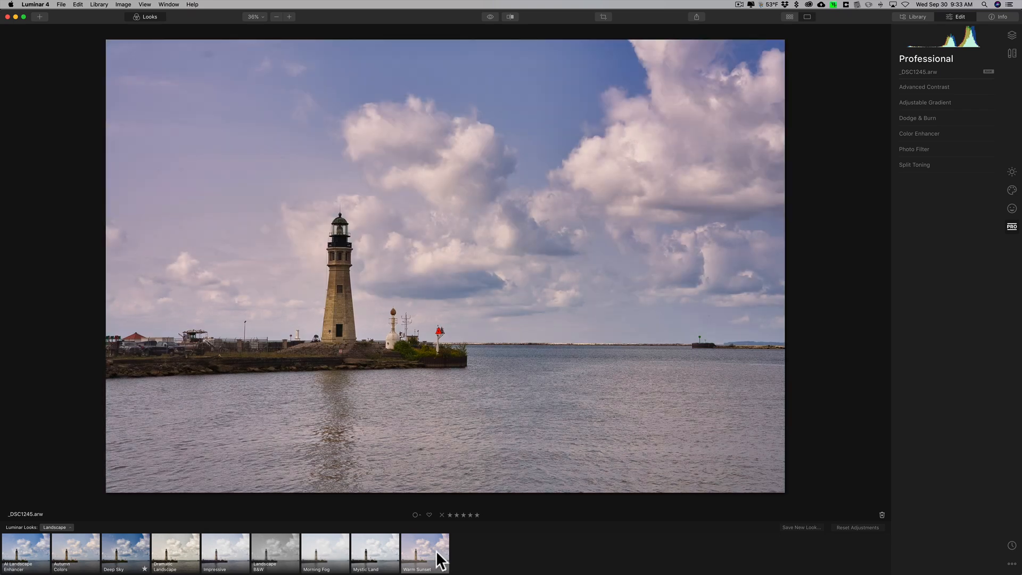
{"action": "left_click", "coordinate": [386, 559]}
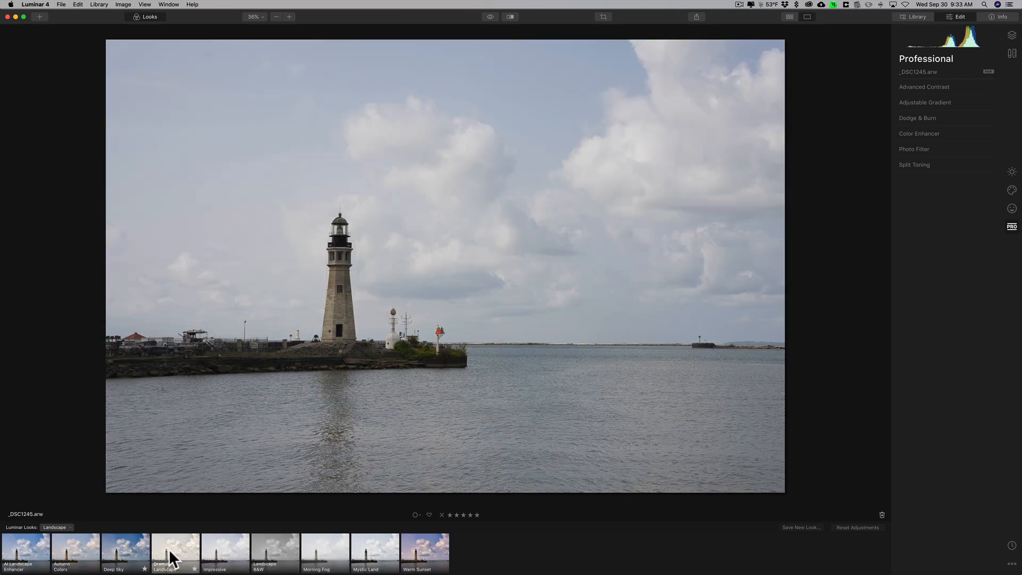
{"action": "left_click", "coordinate": [115, 548]}
{"action": "left_click", "coordinate": [403, 556]}
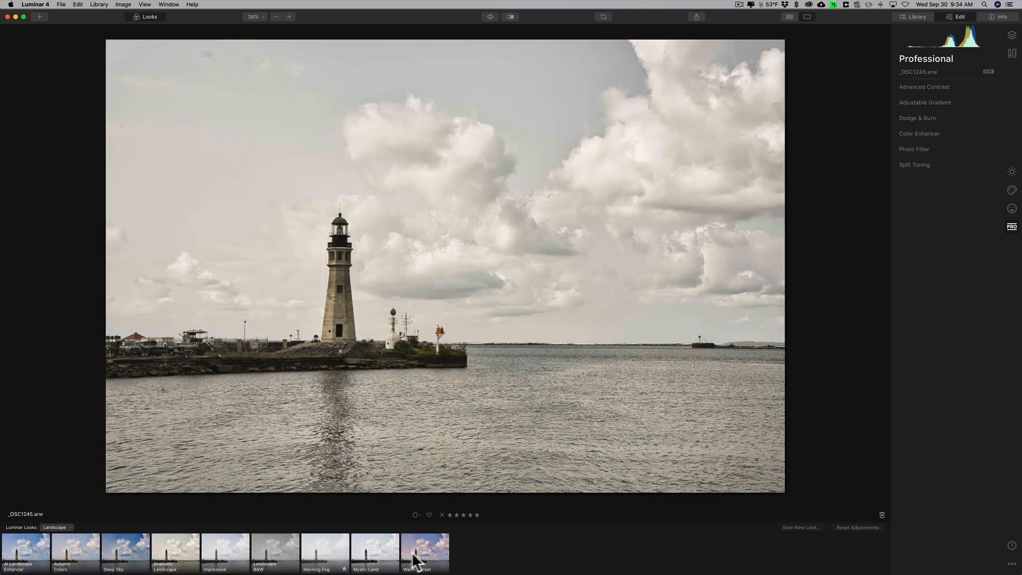
{"action": "left_click", "coordinate": [426, 552]}
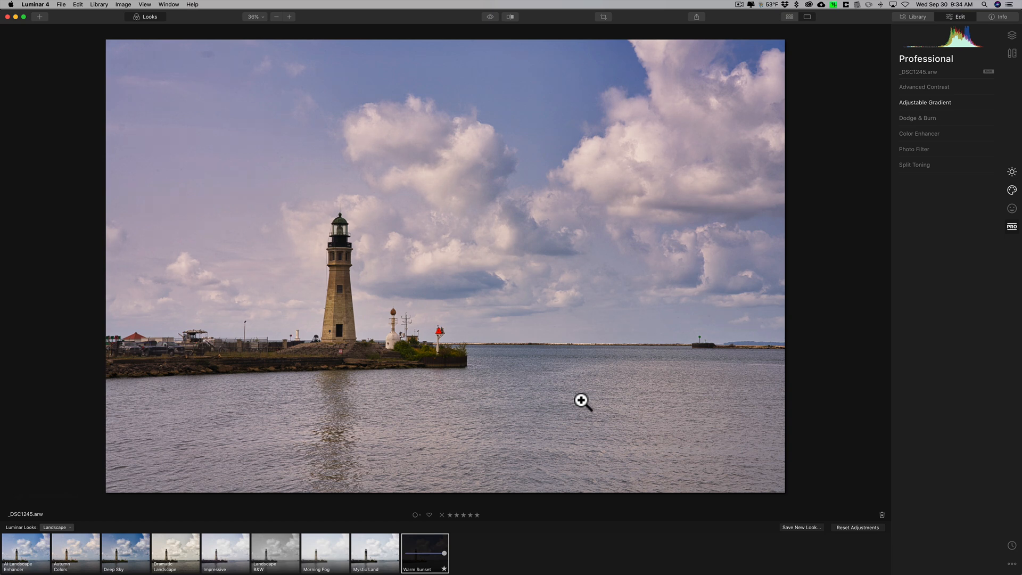
{"action": "mouse_move", "coordinate": [441, 548]}
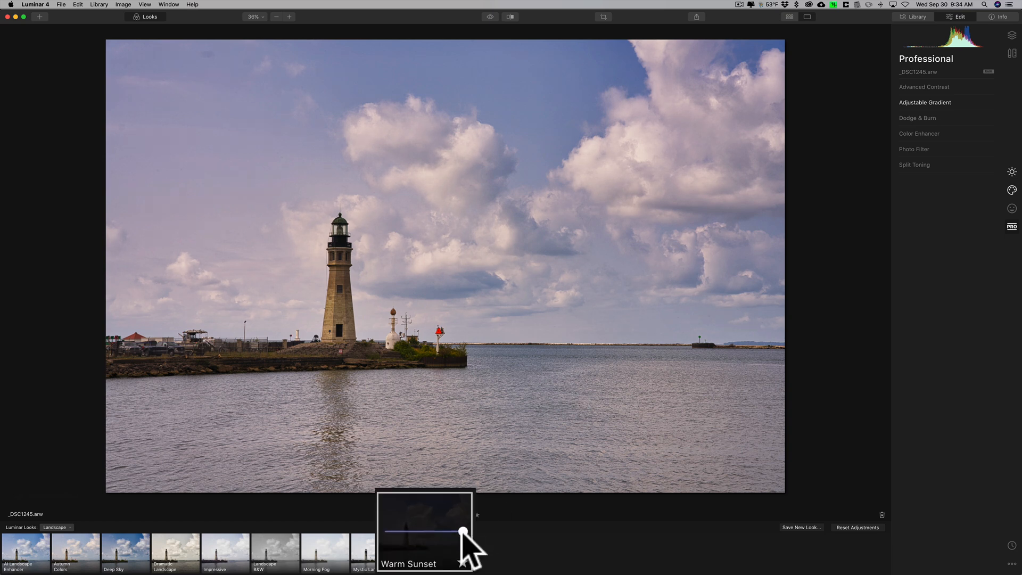
{"action": "left_click_drag", "start_coordinate": [463, 531], "coordinate": [427, 553]}
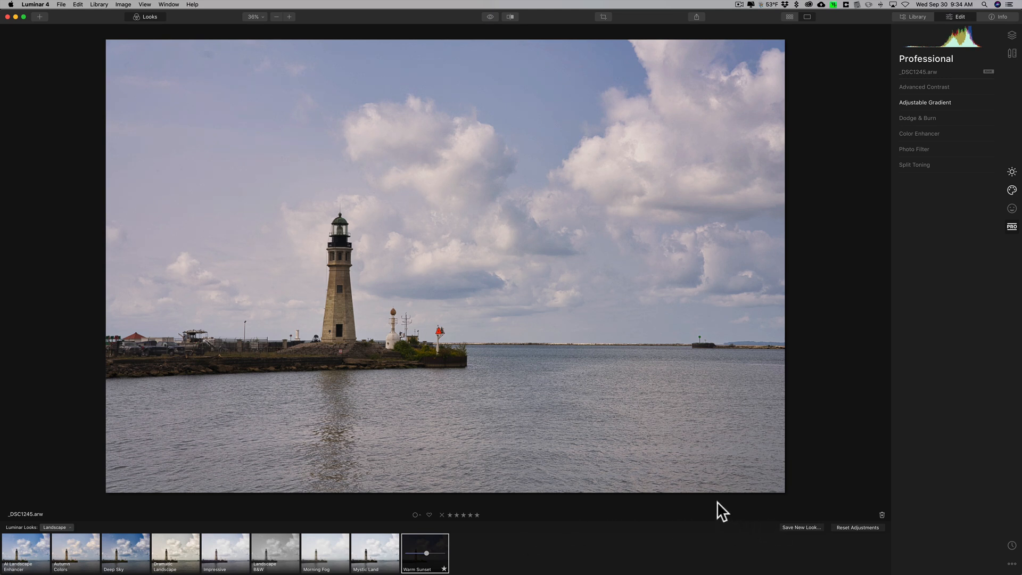
- Reset all adjustments on the lighthouse photo and hide the Looks collection
{"action": "key", "text": "shift"}
{"action": "key", "text": "shift+super+r"}
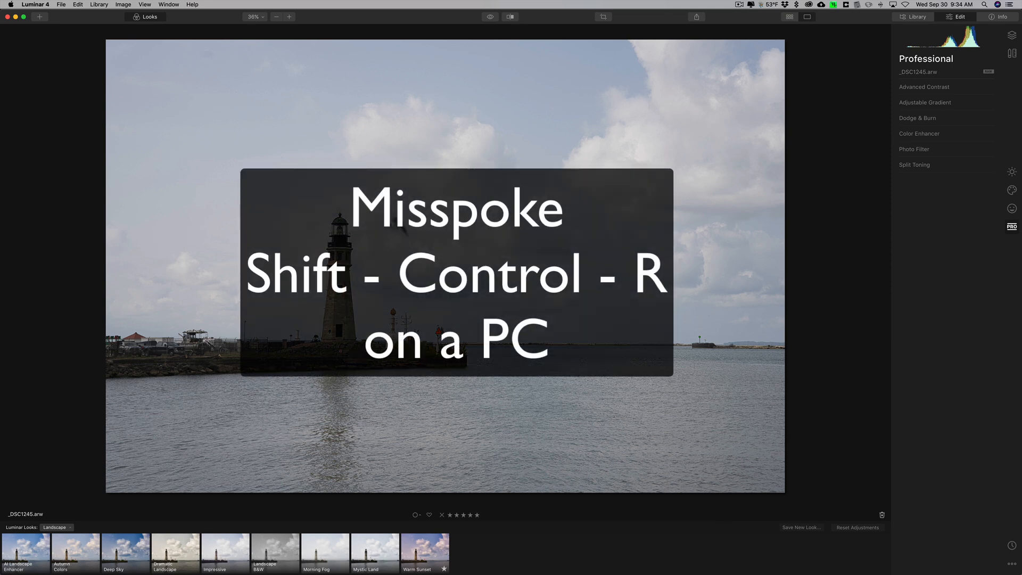
{"action": "left_click", "coordinate": [146, 15]}
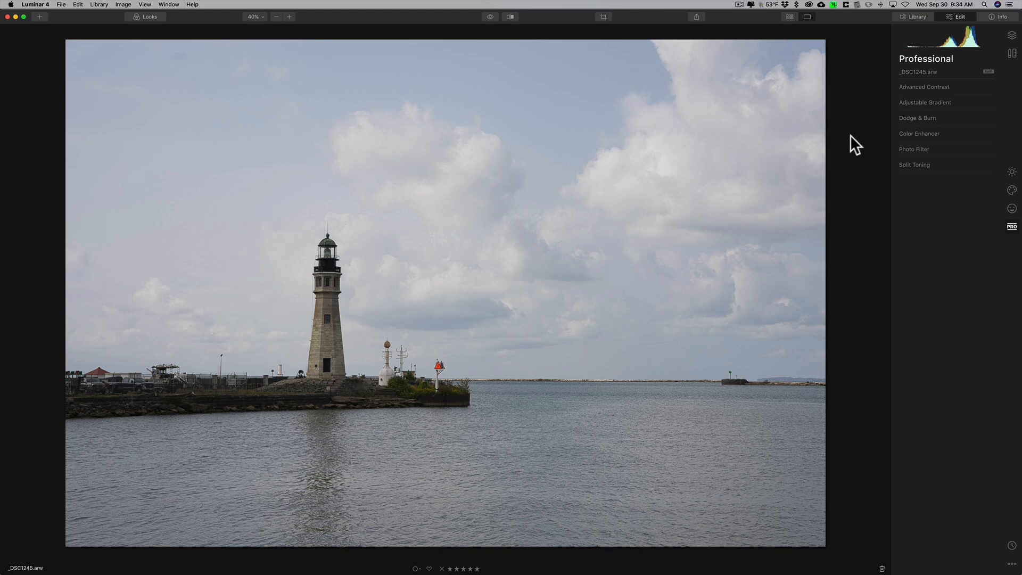
- In the Essentials AI Enhance filter, set AI Accent to 70 and AI Sky Enhancer to 51
{"action": "left_click", "coordinate": [1012, 172]}
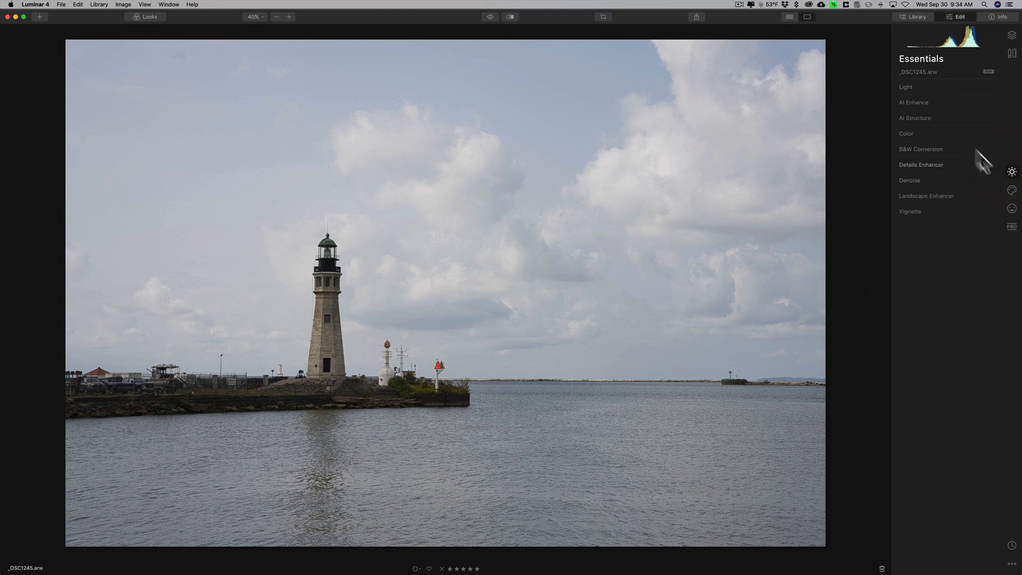
{"action": "left_click", "coordinate": [946, 103]}
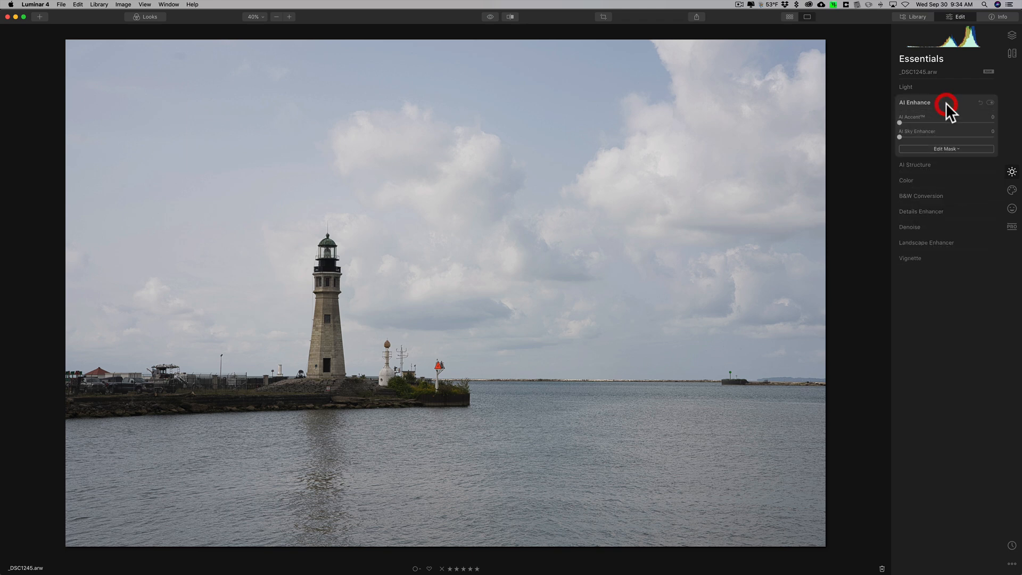
{"action": "left_click_drag", "start_coordinate": [716, 114], "coordinate": [916, 117]}
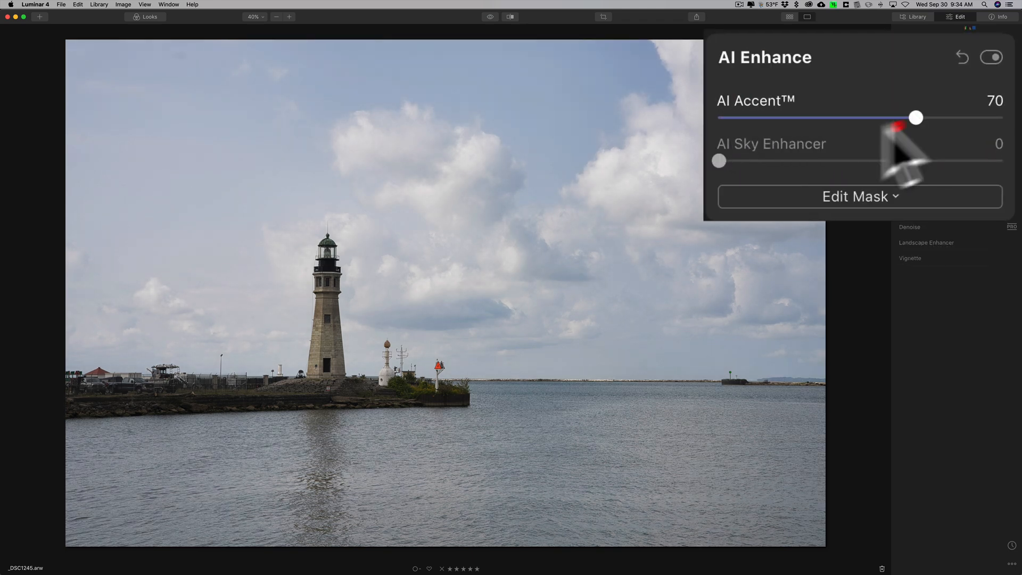
{"action": "left_click_drag", "start_coordinate": [722, 160], "coordinate": [866, 157]}
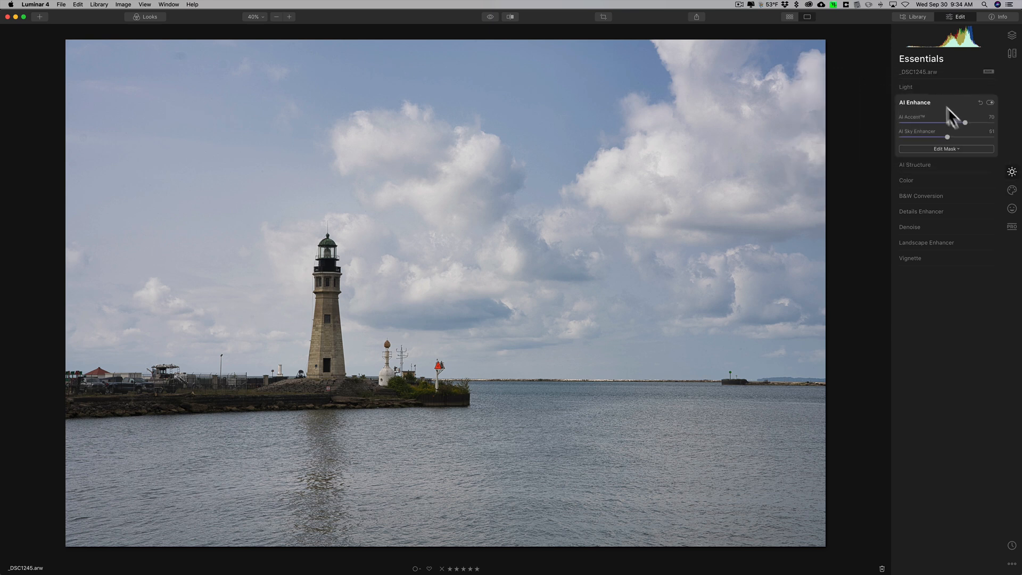
{"action": "left_click_drag", "start_coordinate": [963, 121], "coordinate": [956, 137]}
- Set the AI Structure Amount to 35, and reset all of the photo's adjustments
{"action": "left_click", "coordinate": [935, 164]}
{"action": "left_click_drag", "start_coordinate": [890, 133], "coordinate": [910, 133]}
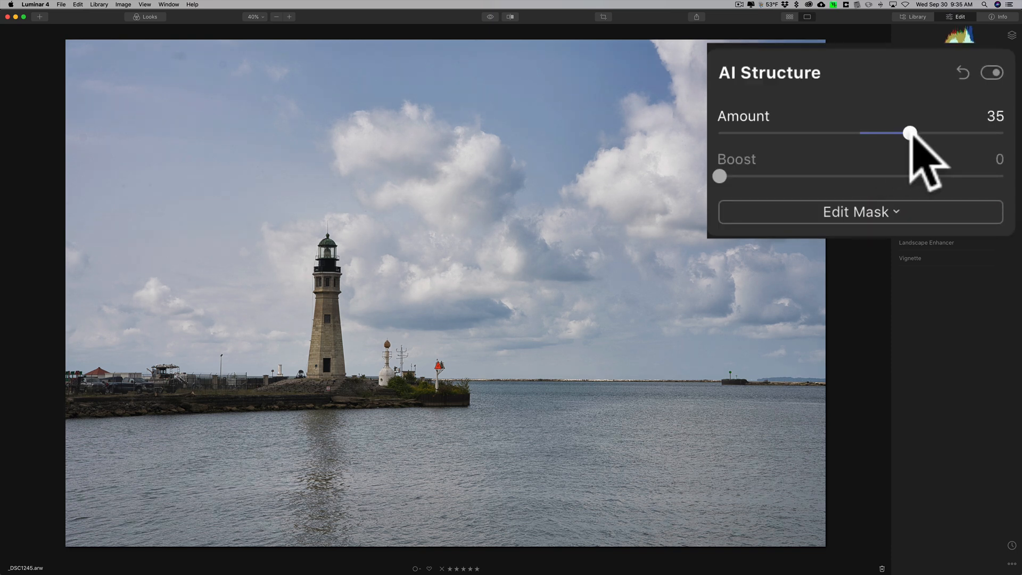
{"action": "left_click", "coordinate": [942, 112]}
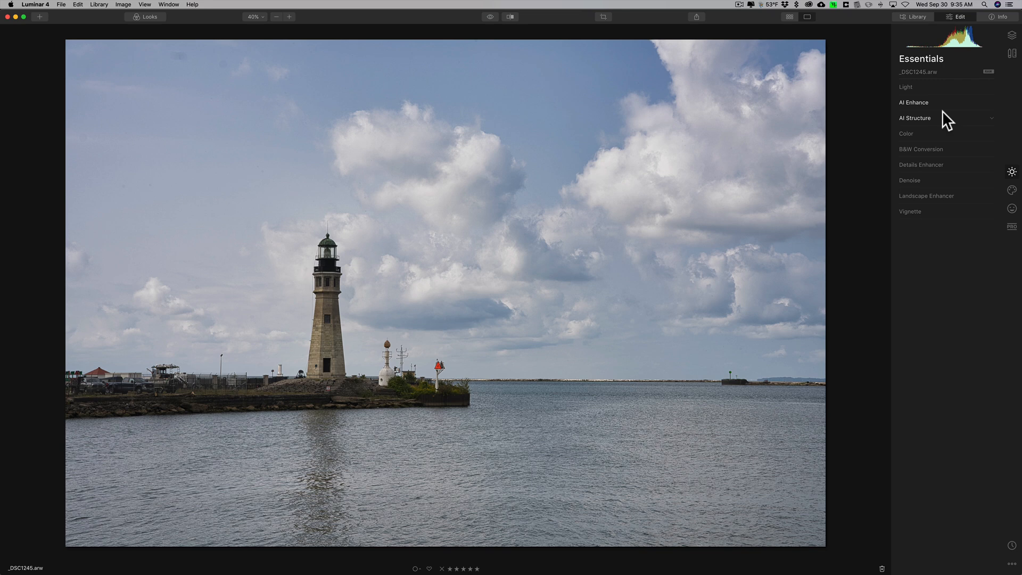
{"action": "key", "text": "shift+super+r"}
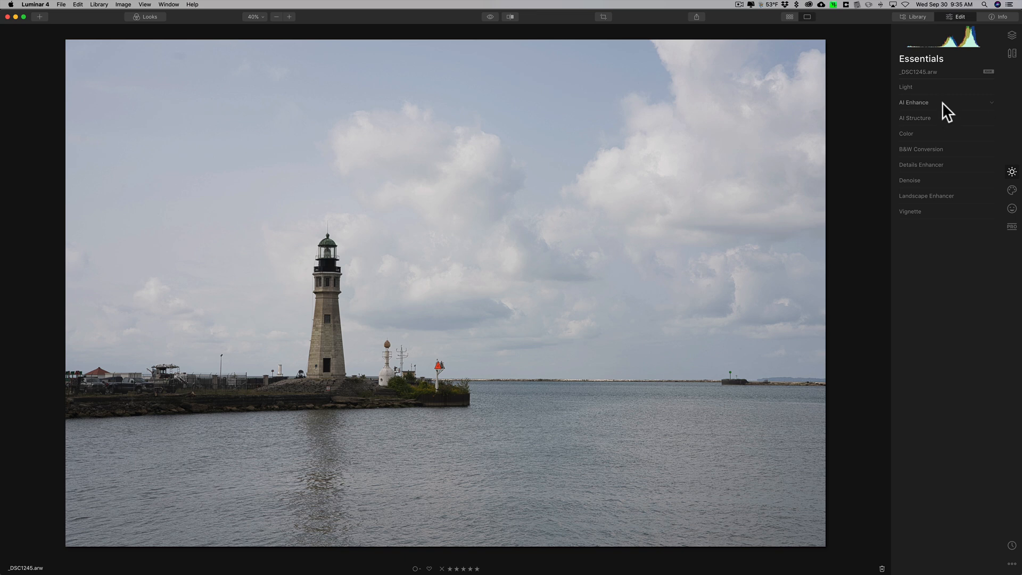
- In the Light filter, set Highlights to -53, Shadows to 33, Smart Contrast to 31, Whites to 33 and Blacks to -34
{"action": "left_click", "coordinate": [940, 87]}
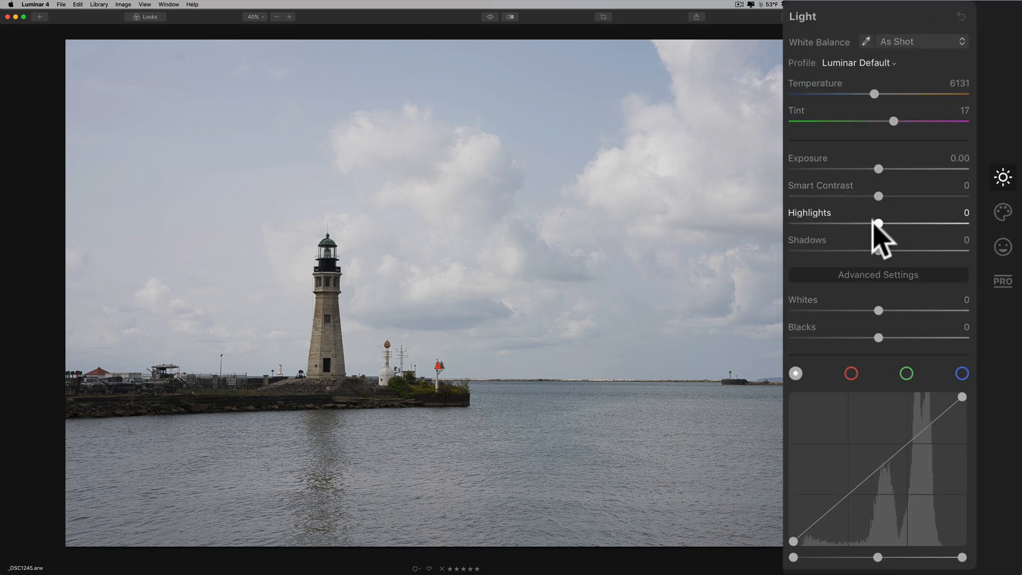
{"action": "left_click_drag", "start_coordinate": [880, 223], "coordinate": [831, 224]}
{"action": "left_click_drag", "start_coordinate": [878, 250], "coordinate": [906, 251]}
{"action": "left_click_drag", "start_coordinate": [878, 196], "coordinate": [903, 196]}
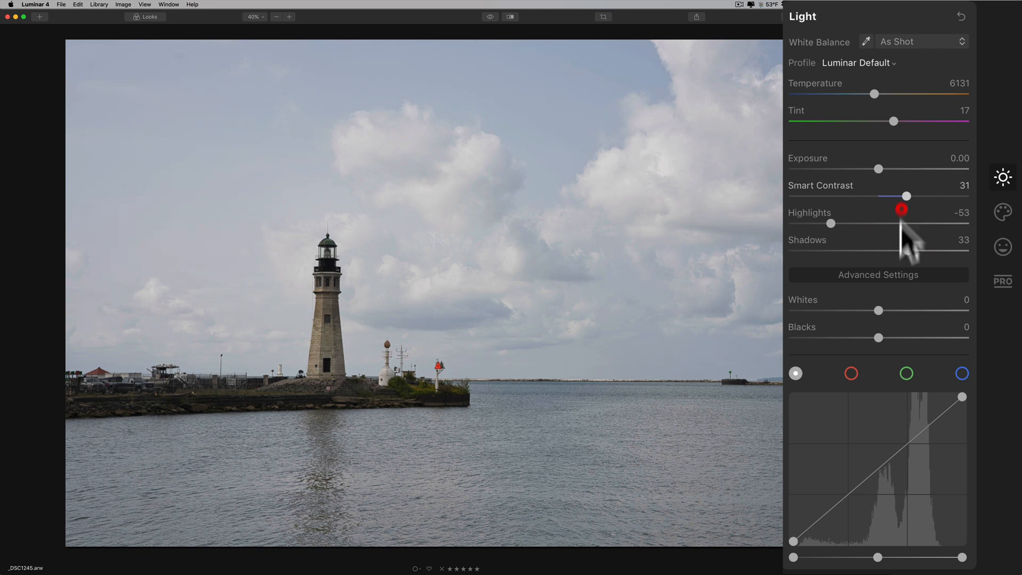
{"action": "left_click_drag", "start_coordinate": [878, 311], "coordinate": [849, 337]}
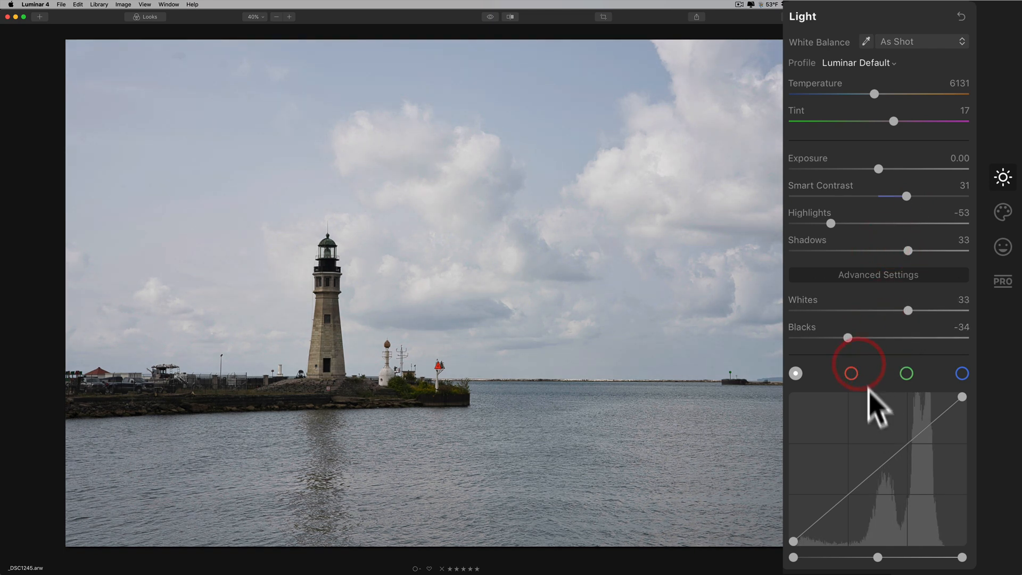
{"action": "left_click", "coordinate": [828, 17]}
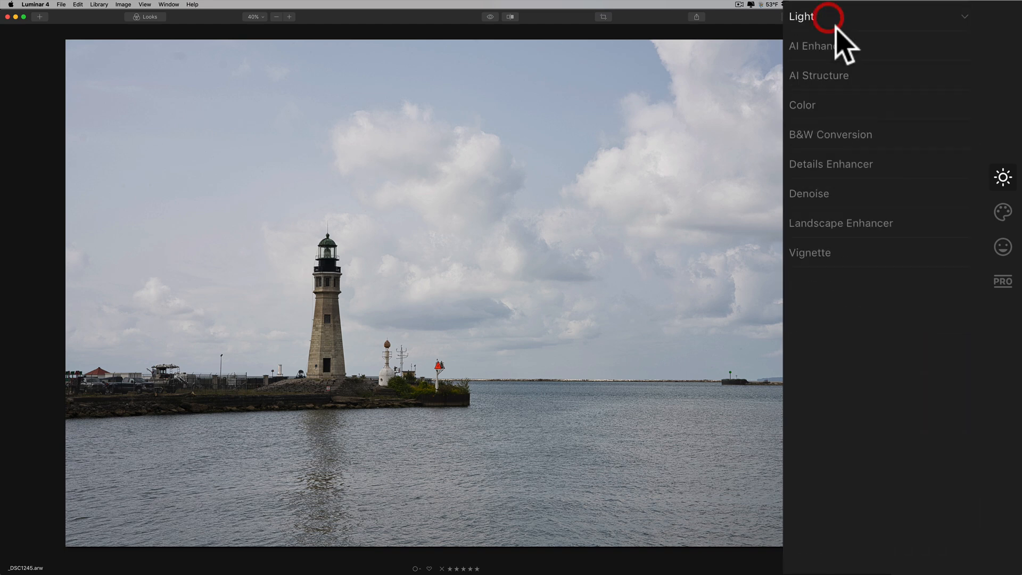
- In the Color filter's advanced settings, set the blue channel's Luminance to -43 and Saturation to 30
{"action": "left_click", "coordinate": [851, 108]}
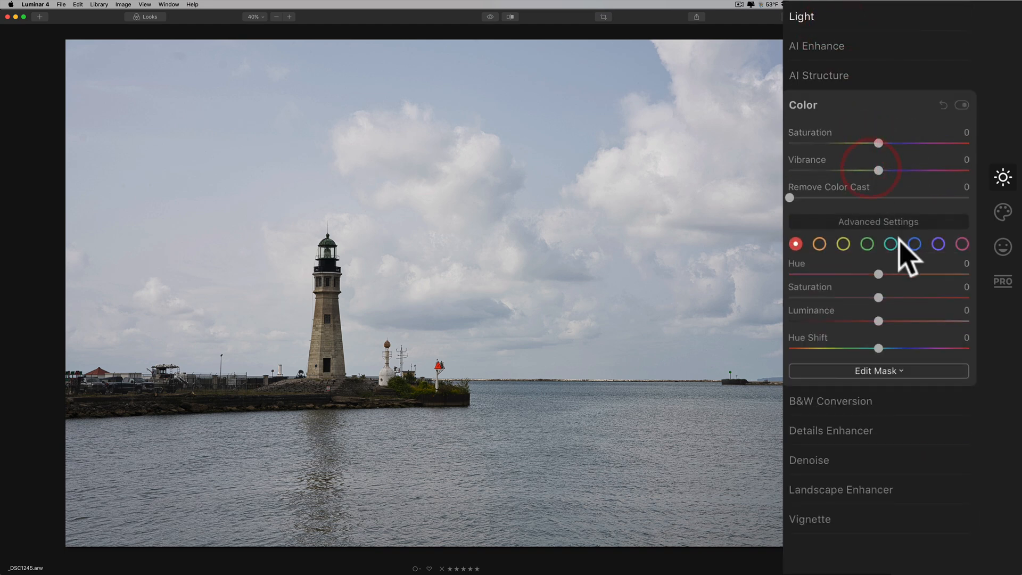
{"action": "left_click", "coordinate": [914, 245]}
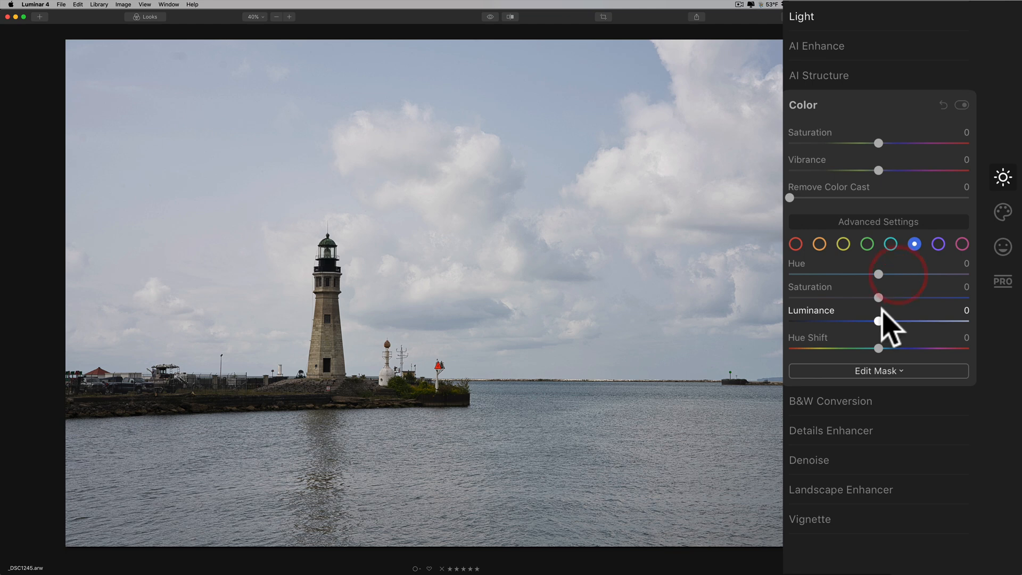
{"action": "left_click_drag", "start_coordinate": [879, 320], "coordinate": [905, 296]}
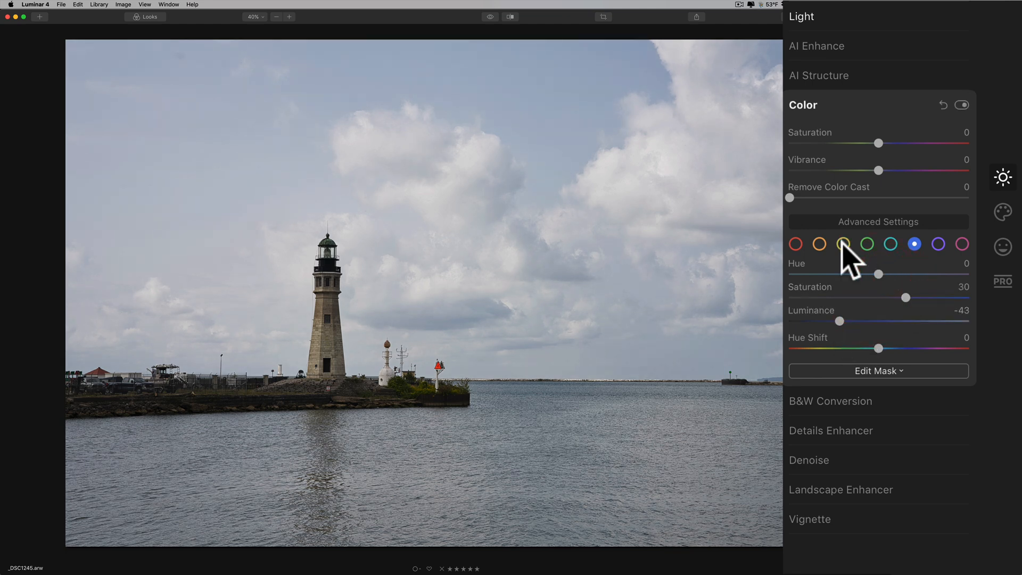
- Raise the yellow channel's Luminance and set the green channel's Luminance to 57 in the Color filter
{"action": "left_click", "coordinate": [842, 244]}
{"action": "left_click_drag", "start_coordinate": [878, 321], "coordinate": [930, 320]}
{"action": "left_click", "coordinate": [867, 245]}
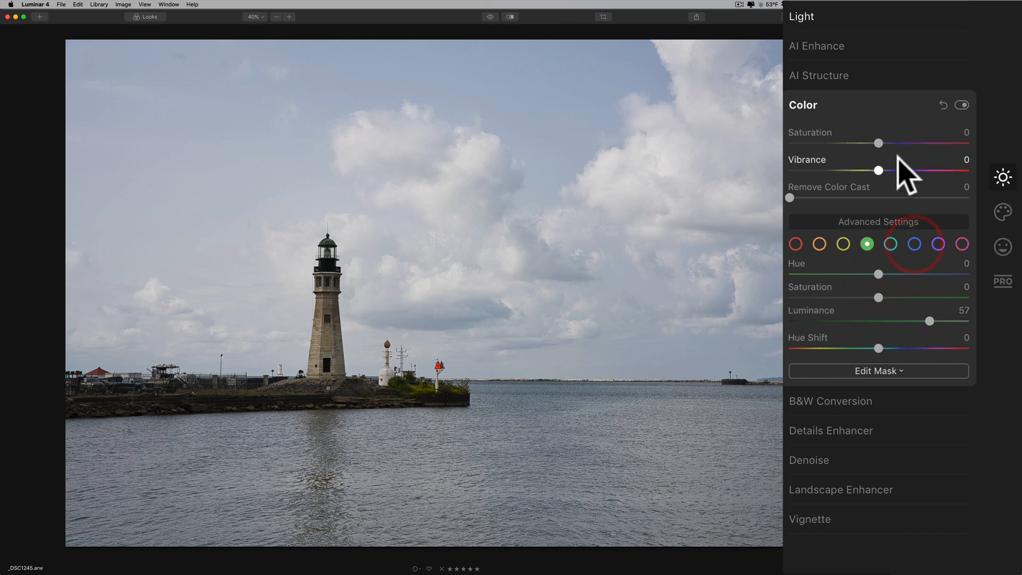
{"action": "left_click", "coordinate": [873, 109]}
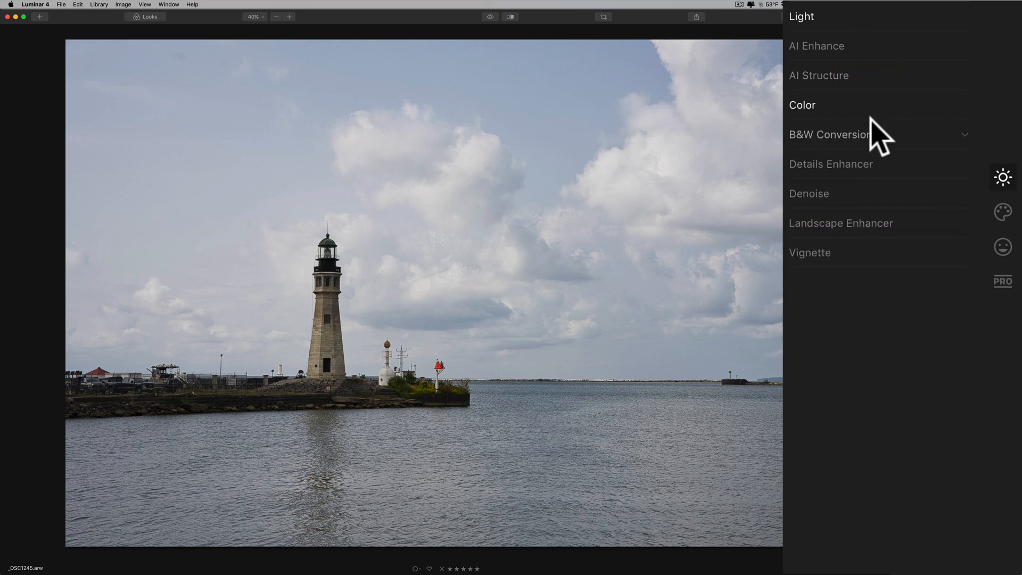
- Set the overall Saturation in the Color filter to 41
{"action": "left_click", "coordinate": [869, 105]}
{"action": "left_click_drag", "start_coordinate": [878, 143], "coordinate": [915, 143]}
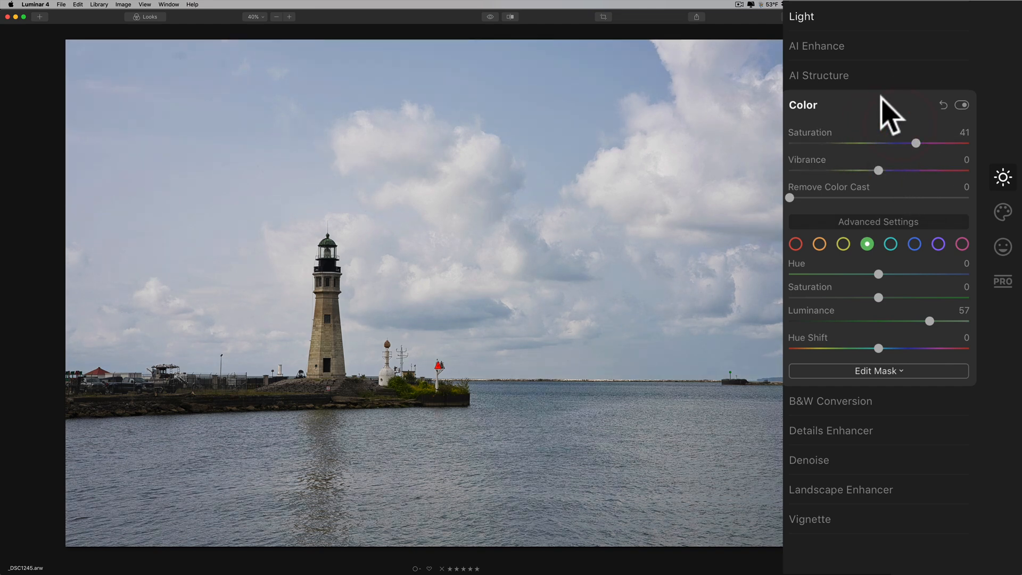
{"action": "left_click", "coordinate": [880, 97]}
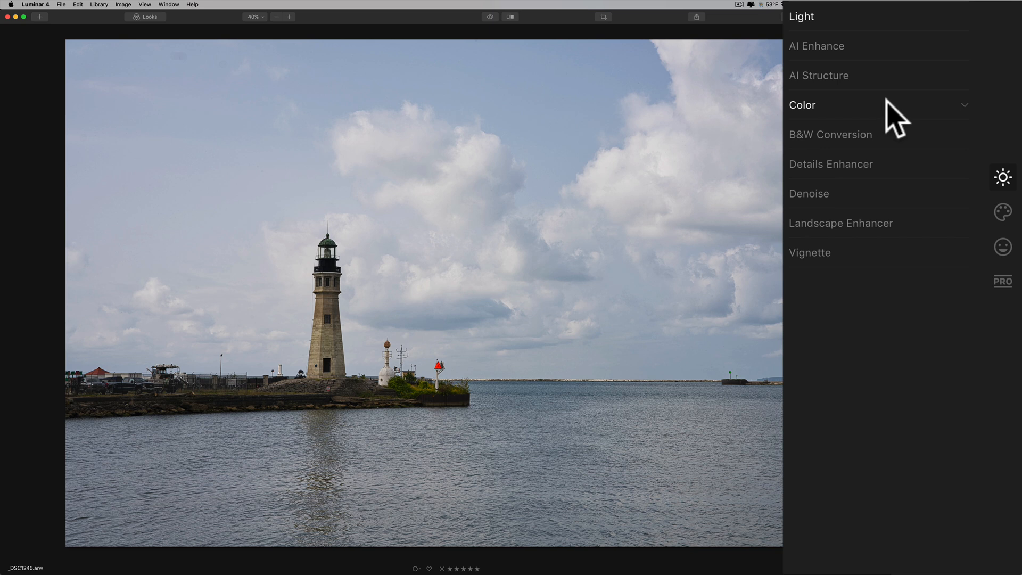
- Look through the Creative and Portrait tools, and add a Professional Photo Filter with Amount 6 and Hue 33
{"action": "left_click", "coordinate": [1003, 213]}
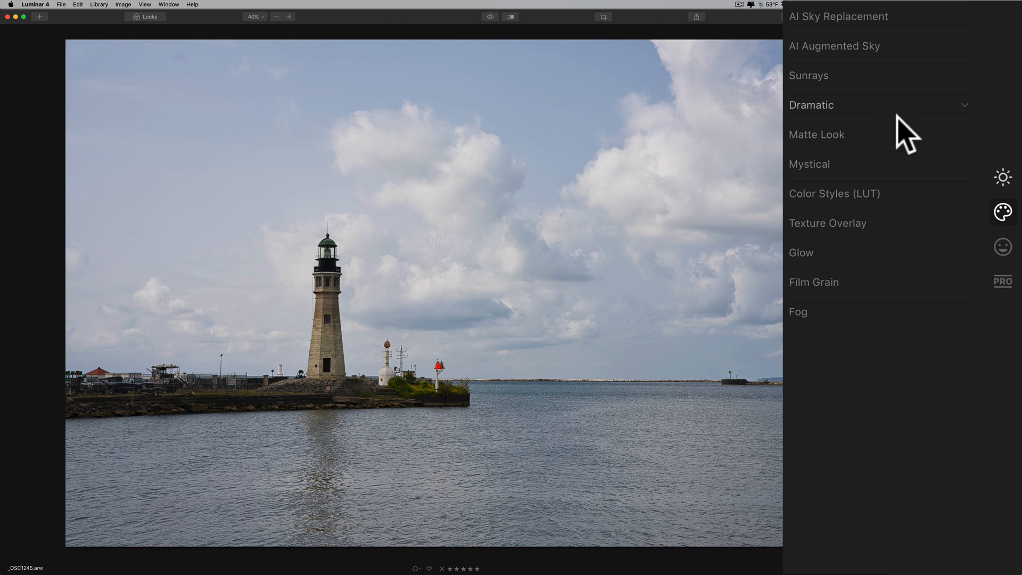
{"action": "left_click", "coordinate": [1004, 248]}
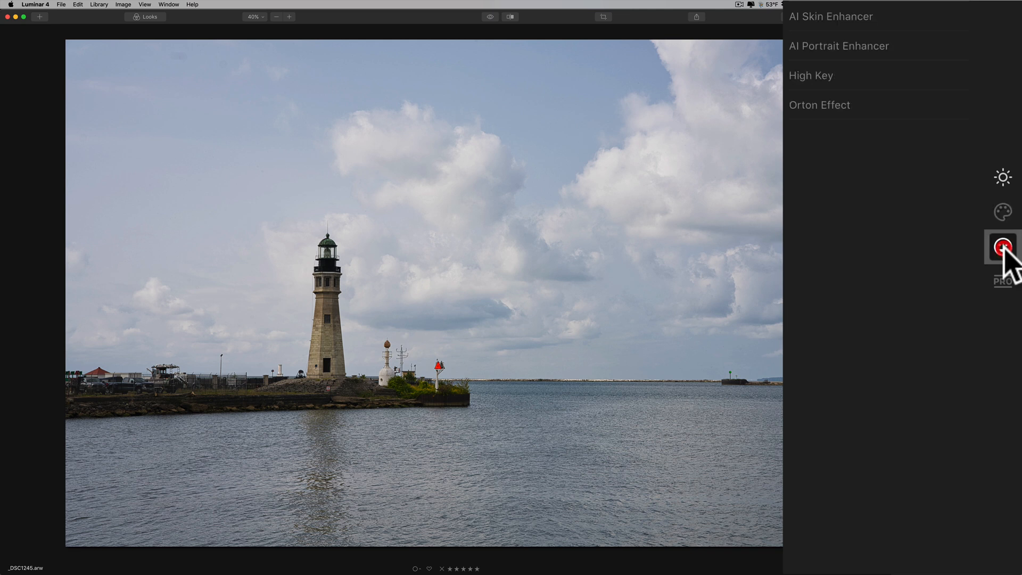
{"action": "left_click", "coordinate": [1000, 283]}
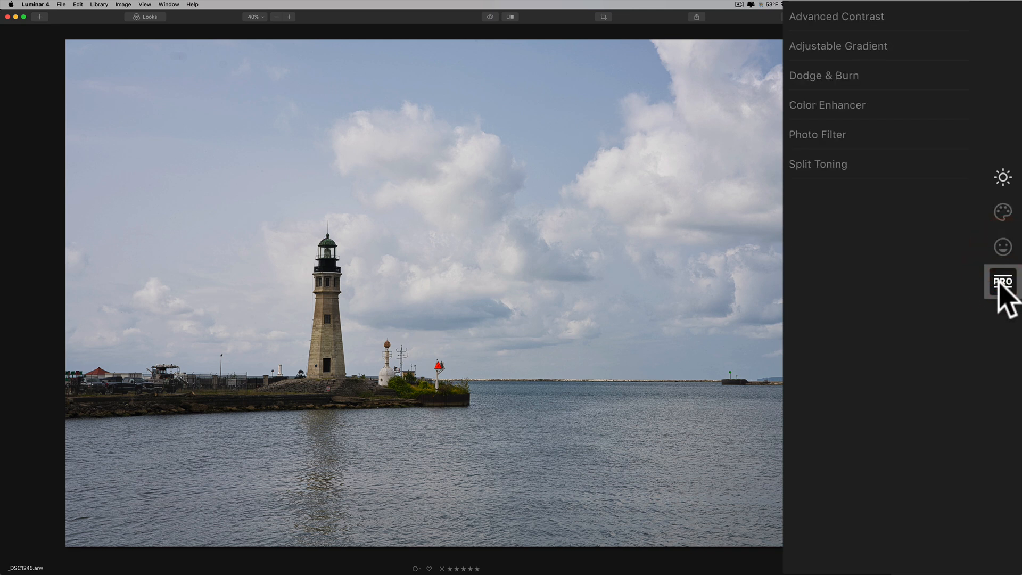
{"action": "left_click", "coordinate": [845, 134]}
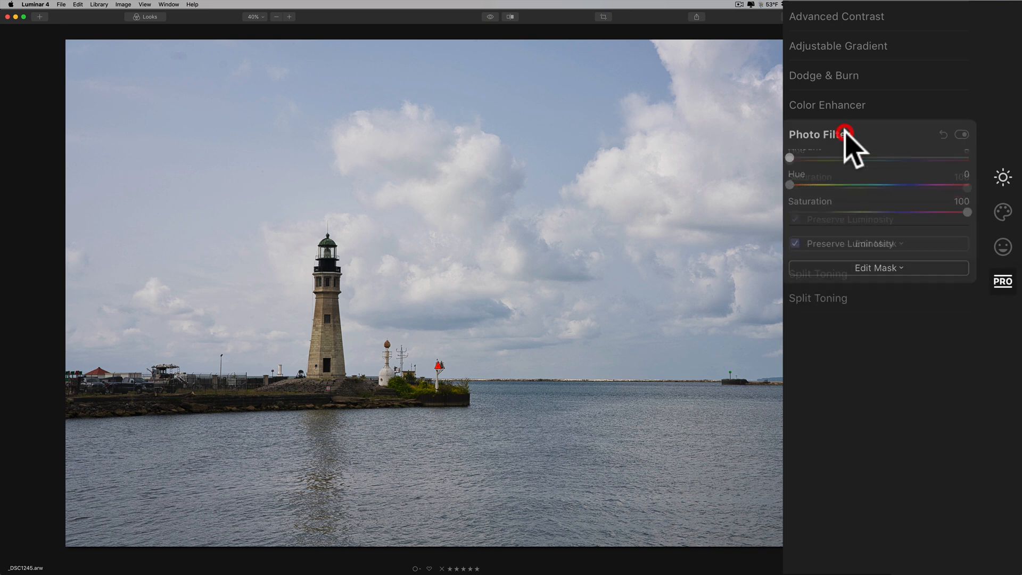
{"action": "left_click", "coordinate": [797, 181]}
{"action": "mouse_move", "coordinate": [789, 199]}
{"action": "left_mouse_down"}
{"action": "mouse_move", "coordinate": [799, 201]}
{"action": "mouse_move", "coordinate": [801, 172]}
{"action": "mouse_move", "coordinate": [806, 200]}
{"action": "left_mouse_up"}
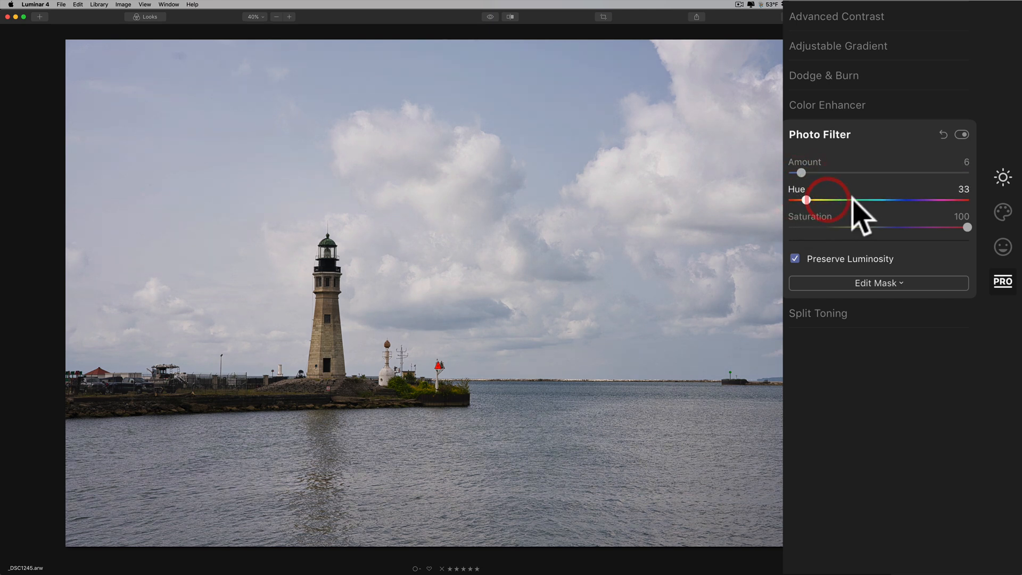
{"action": "left_click", "coordinate": [861, 125]}
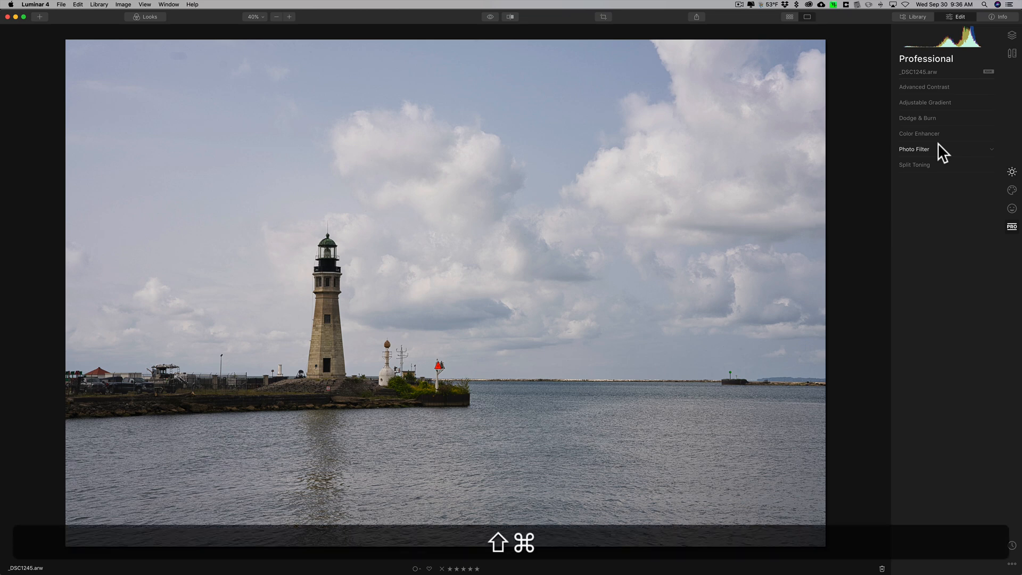
- Reset all adjustments on the lighthouse photo and apply the Warm Sunset look from the Landscape collection
{"action": "key", "text": "shift+super+r"}
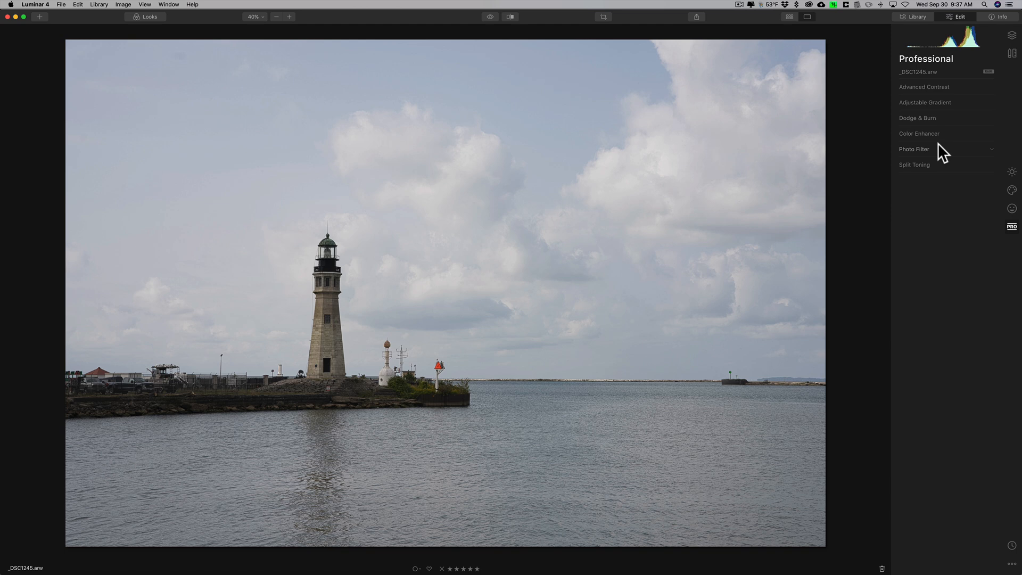
{"action": "left_click", "coordinate": [1012, 190]}
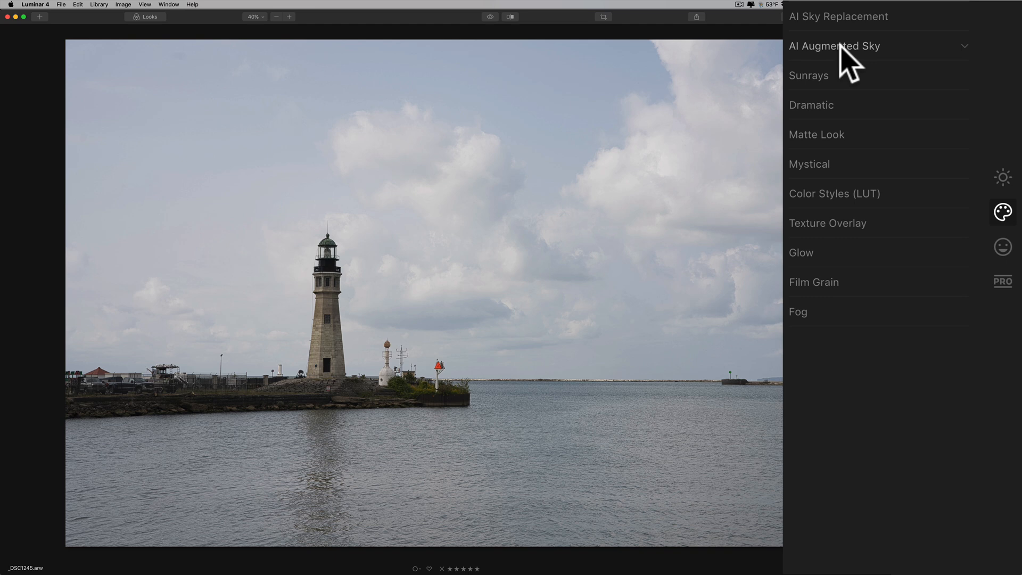
{"action": "left_click", "coordinate": [151, 16]}
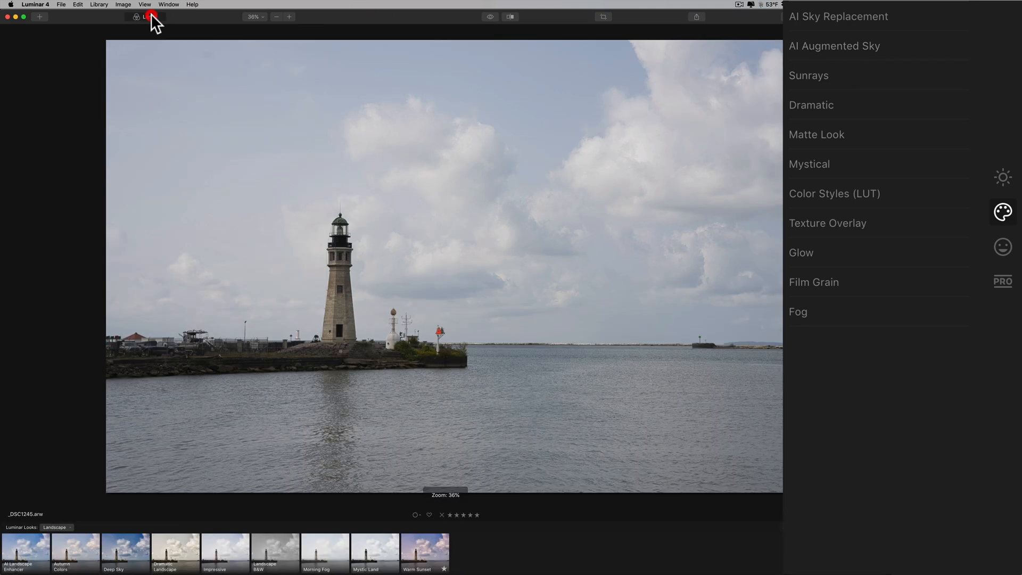
{"action": "left_click", "coordinate": [423, 554]}
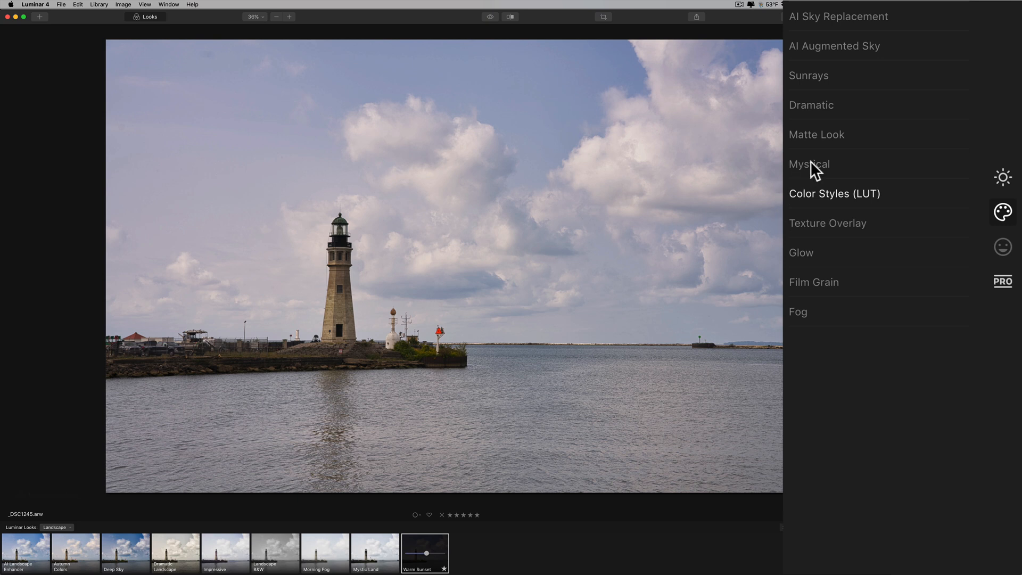
- Add the Rainbow 1 object to the sky with AI Augmented Sky and set its Amount to 45
{"action": "left_click", "coordinate": [820, 45]}
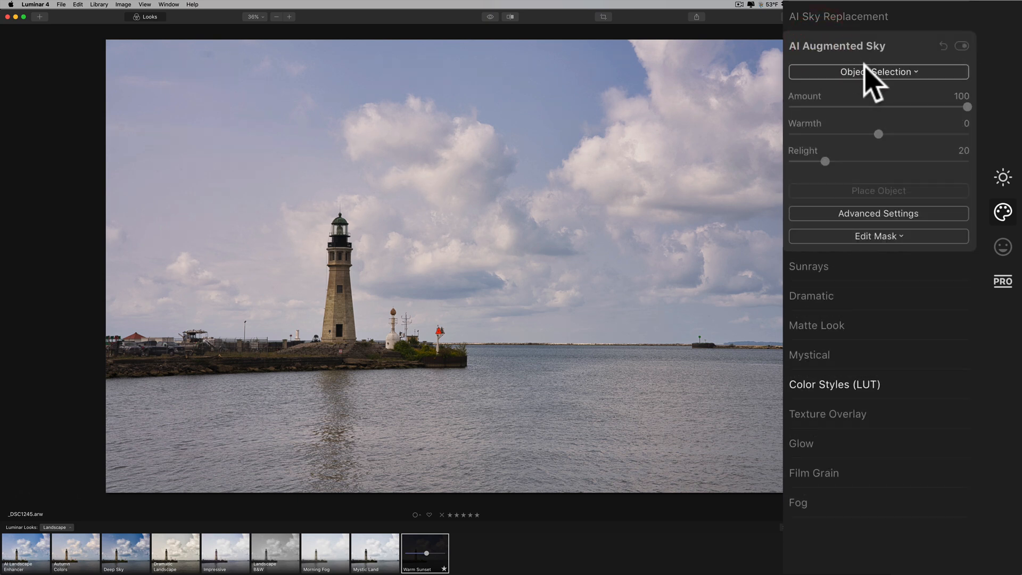
{"action": "left_click", "coordinate": [863, 70]}
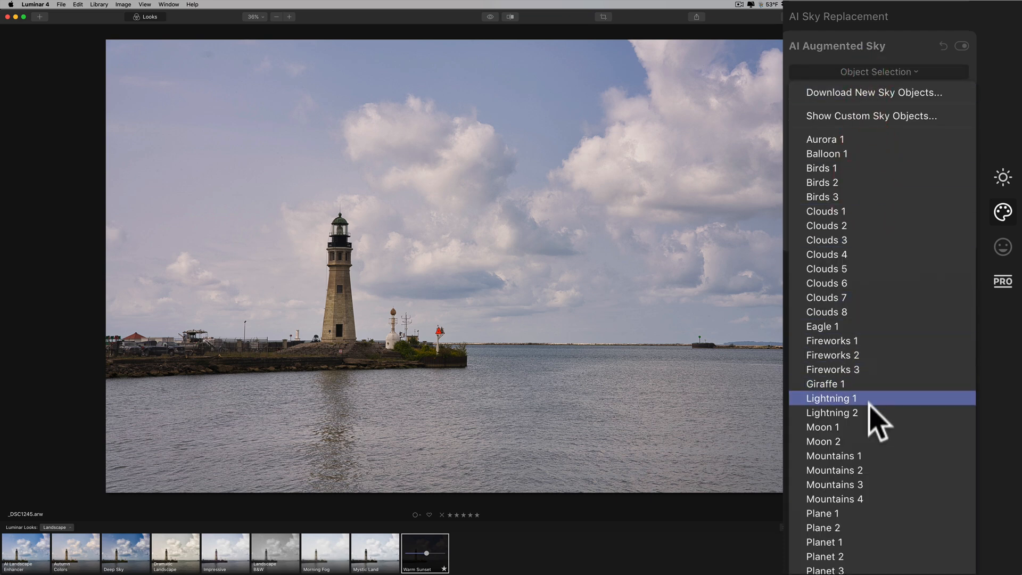
{"action": "left_click", "coordinate": [835, 573]}
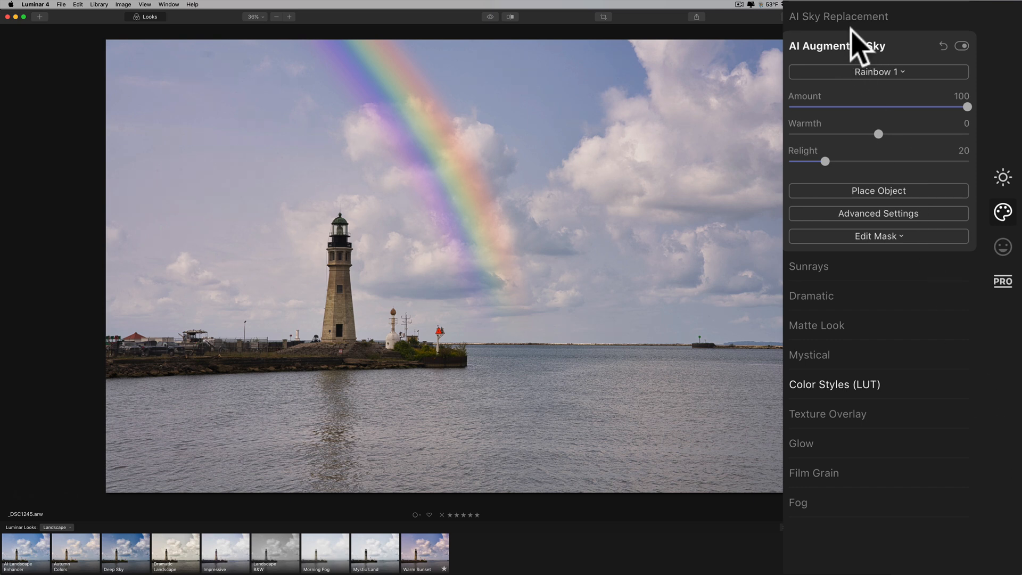
{"action": "left_click_drag", "start_coordinate": [966, 106], "coordinate": [864, 102]}
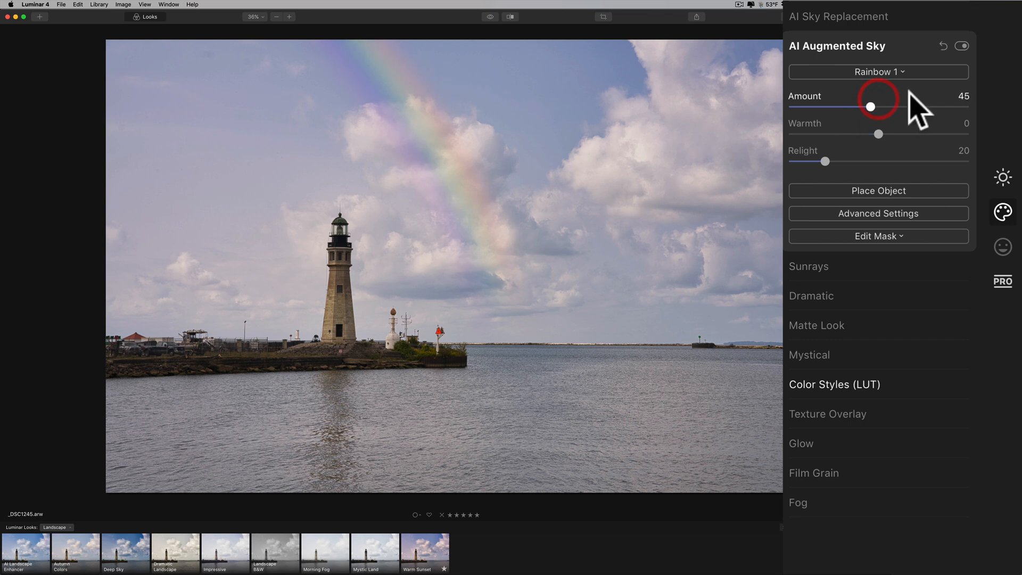